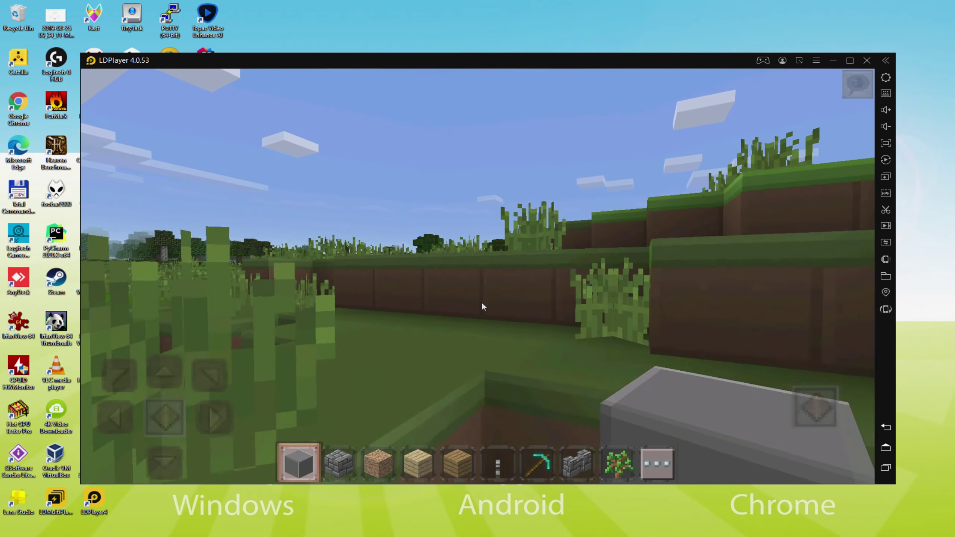
Step: Replace the diamond pickaxe in the hotbar with a diamond sword from the inventory's tools and weapons category
{"action": "left_click_drag", "start_coordinate": [462, 310], "coordinate": [327, 211]}
{"action": "left_click", "coordinate": [540, 463]}
{"action": "left_click", "coordinate": [658, 464]}
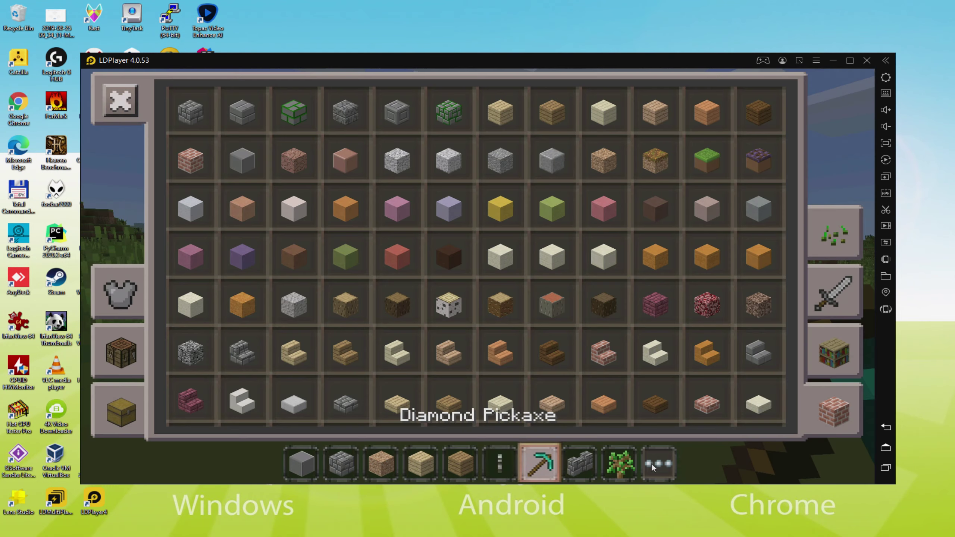
{"action": "left_click", "coordinate": [829, 292]}
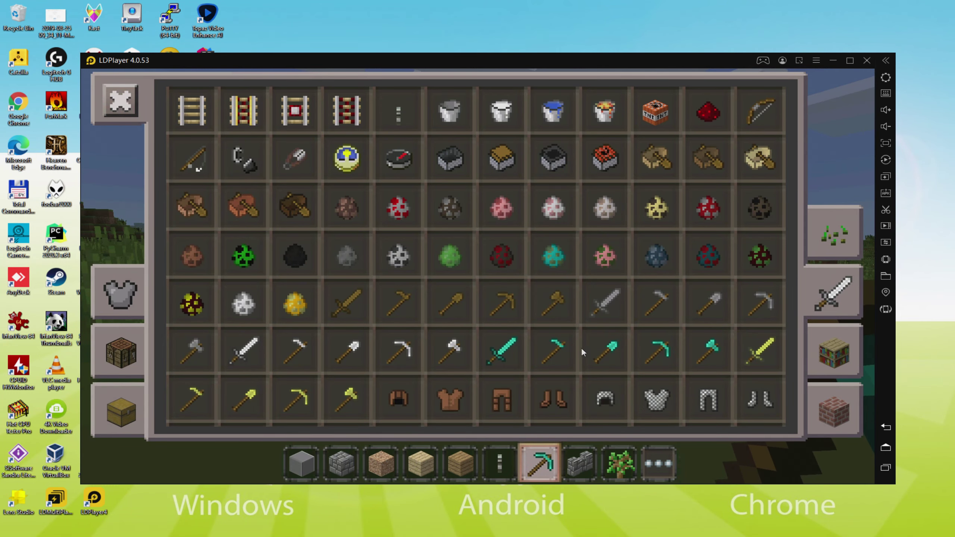
{"action": "left_click", "coordinate": [501, 349]}
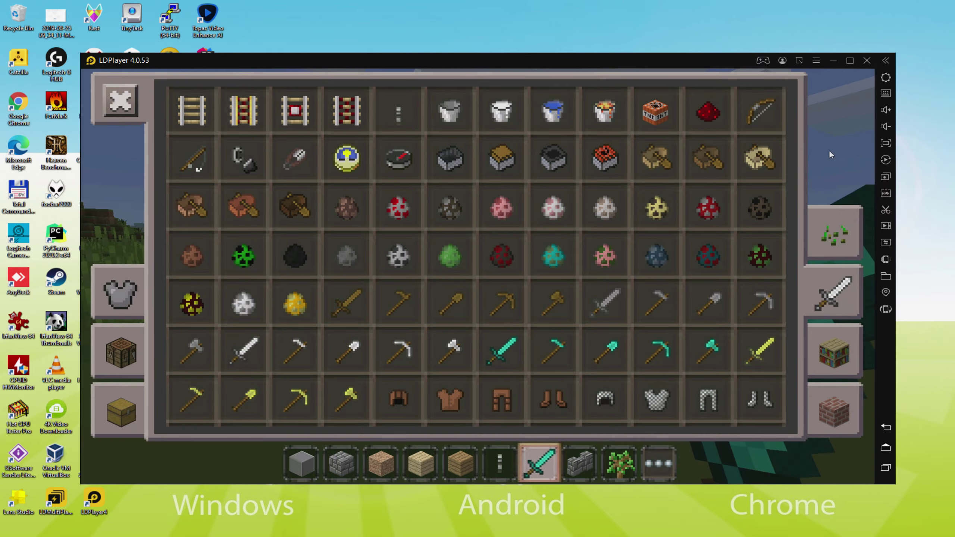
{"action": "left_click", "coordinate": [121, 100]}
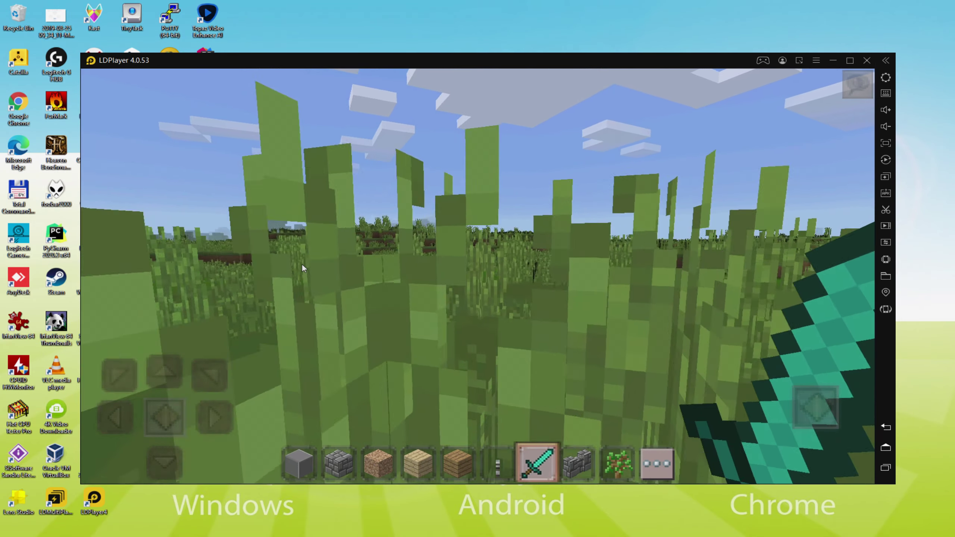
Step: Walk forward out of the tall grass and look across the meadow
{"action": "key", "text": "w"}
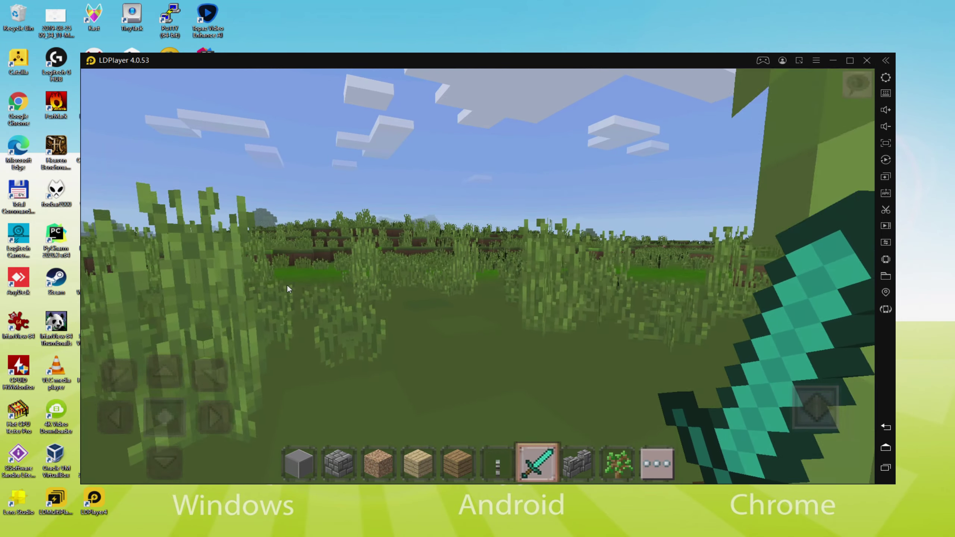
{"action": "left_click_drag", "start_coordinate": [441, 294], "coordinate": [467, 279]}
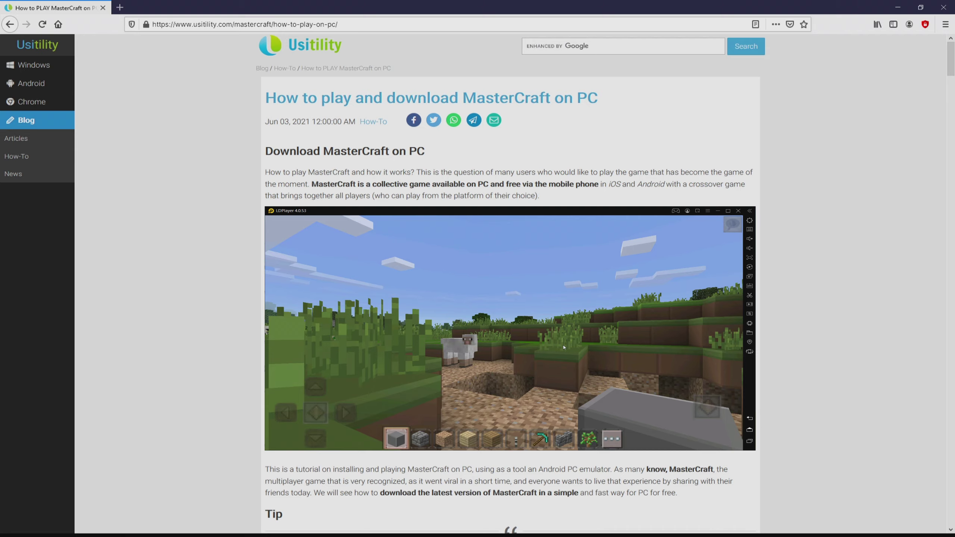
Step: Read the MasterCraft on PC article and review the LDPlayer download page's game review and emulator features
{"action": "scroll", "coordinate": [510, 284], "scroll_direction": "down", "scroll_amount": 5}
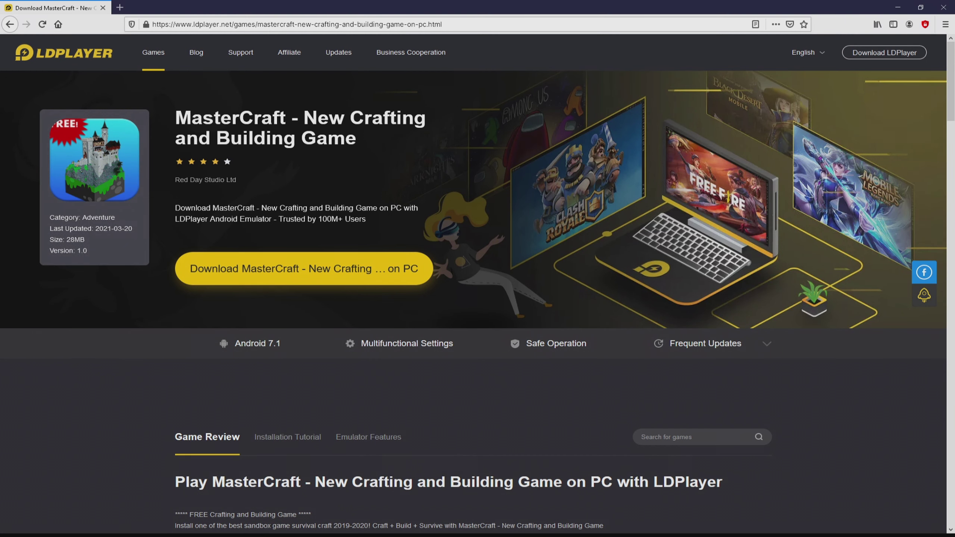
{"action": "scroll", "coordinate": [478, 286], "scroll_direction": "down", "scroll_amount": 15}
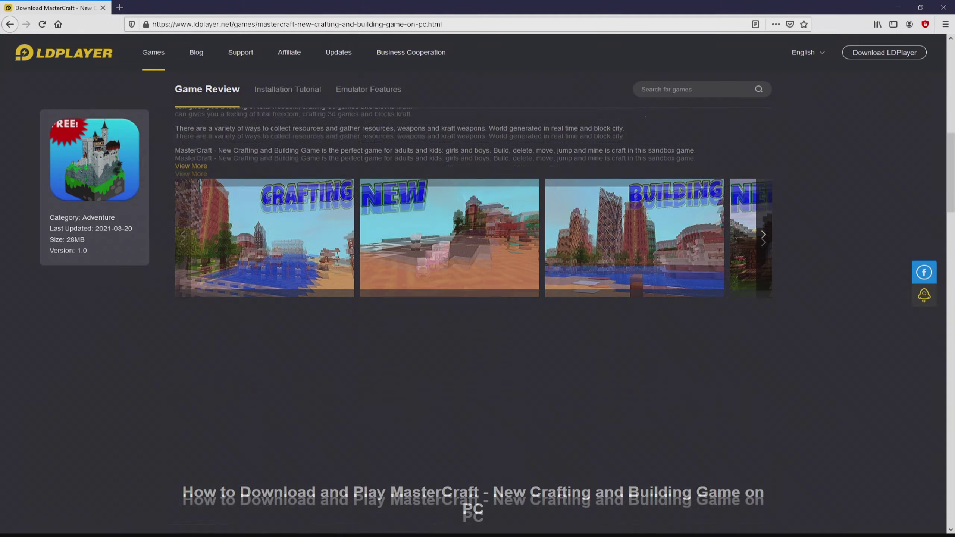
{"action": "scroll", "coordinate": [477, 286], "scroll_direction": "down", "scroll_amount": 15}
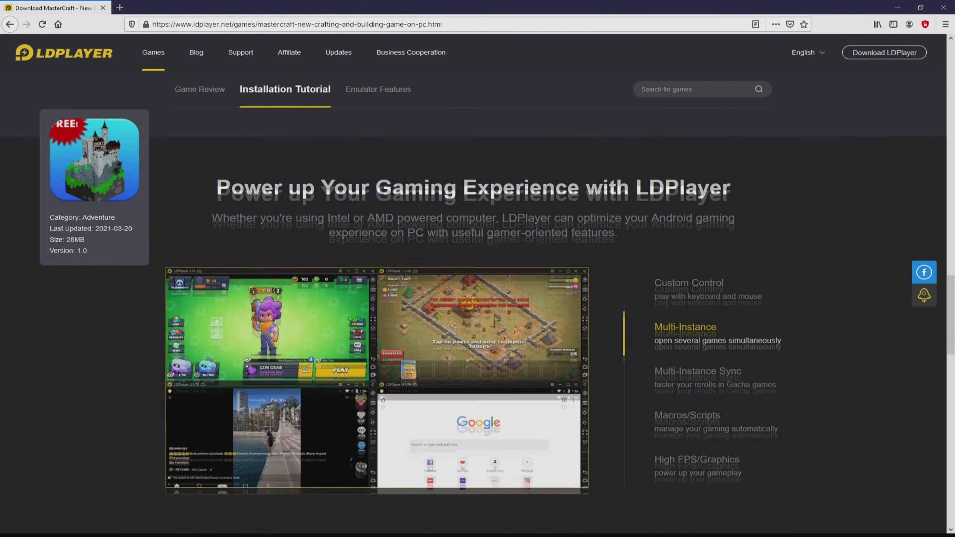
{"action": "scroll", "coordinate": [383, 424], "scroll_direction": "up", "scroll_amount": 5}
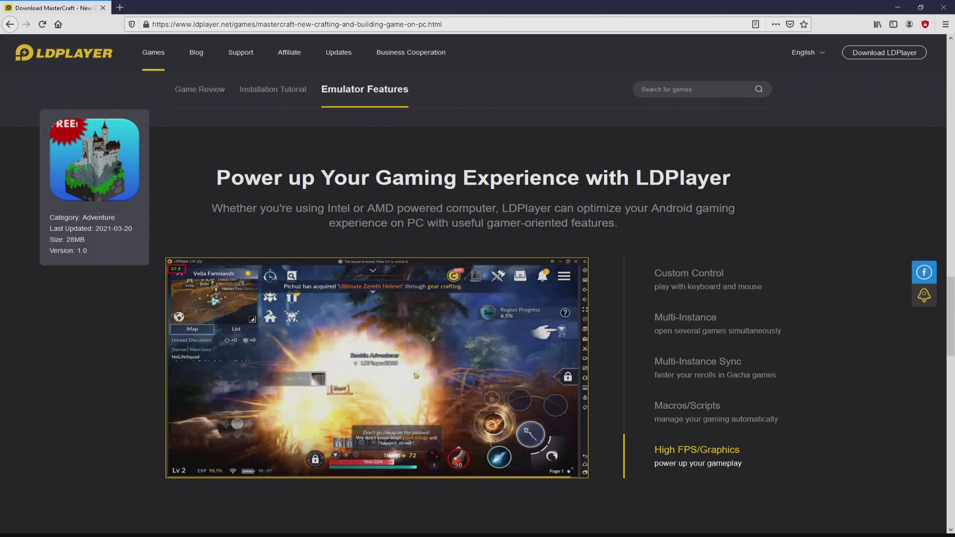
{"action": "scroll", "coordinate": [472, 301], "scroll_direction": "up", "scroll_amount": 10}
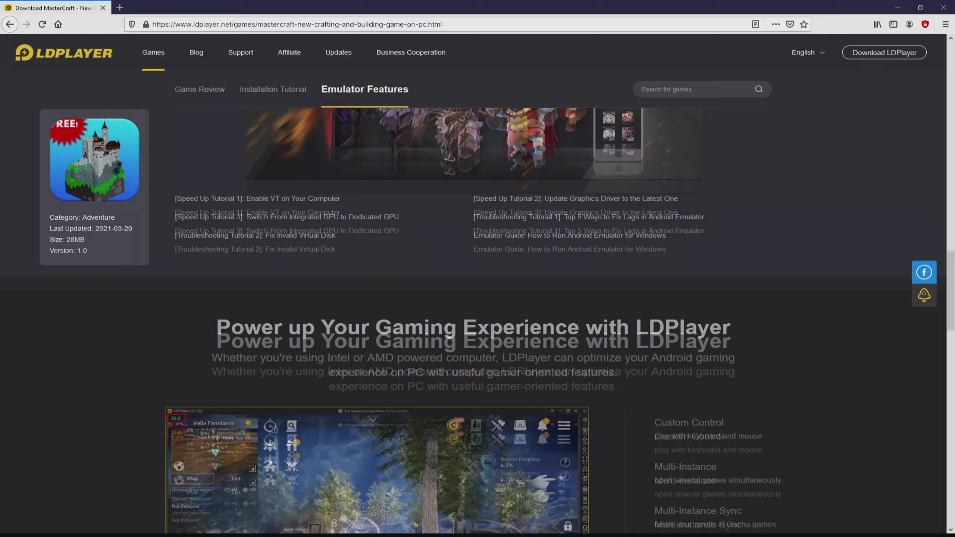
{"action": "scroll", "coordinate": [477, 282], "scroll_direction": "up", "scroll_amount": 10}
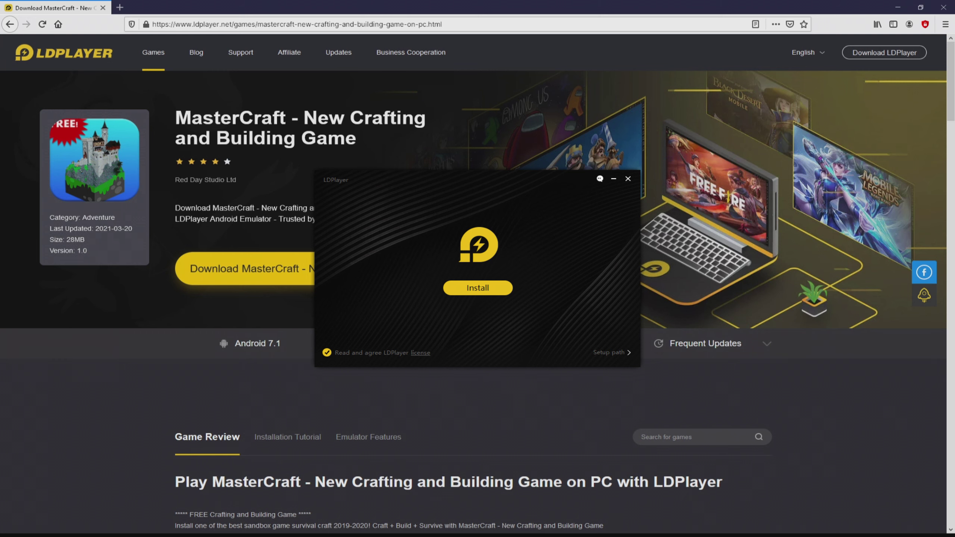
Step: Clear the other windows away from the LDPlayer installer and check its setup path
{"action": "key", "text": "super+Home"}
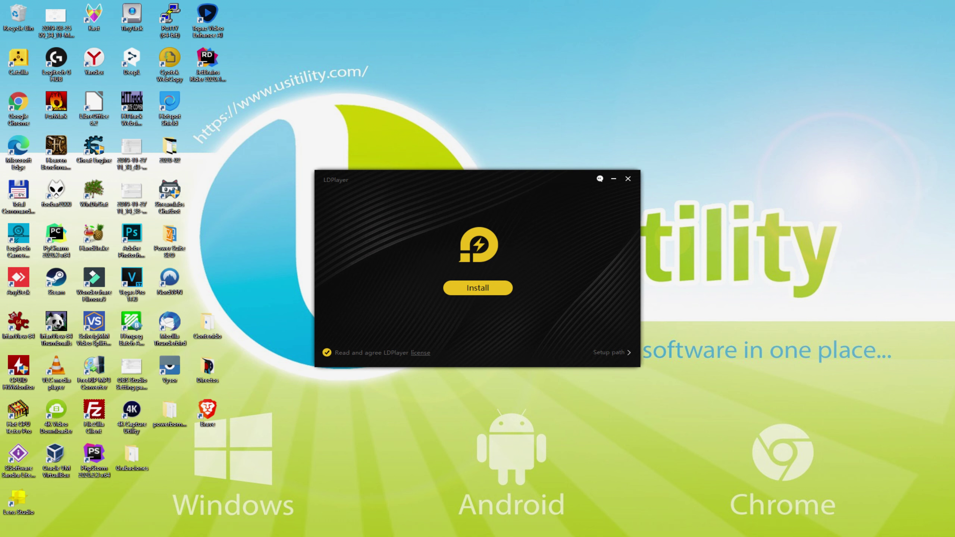
{"action": "left_click", "coordinate": [586, 346]}
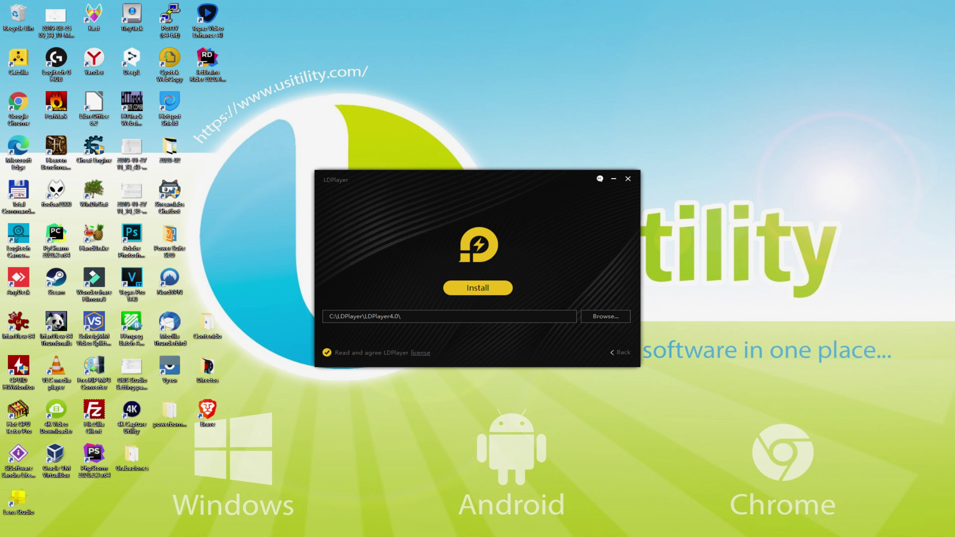
{"action": "left_click", "coordinate": [612, 351]}
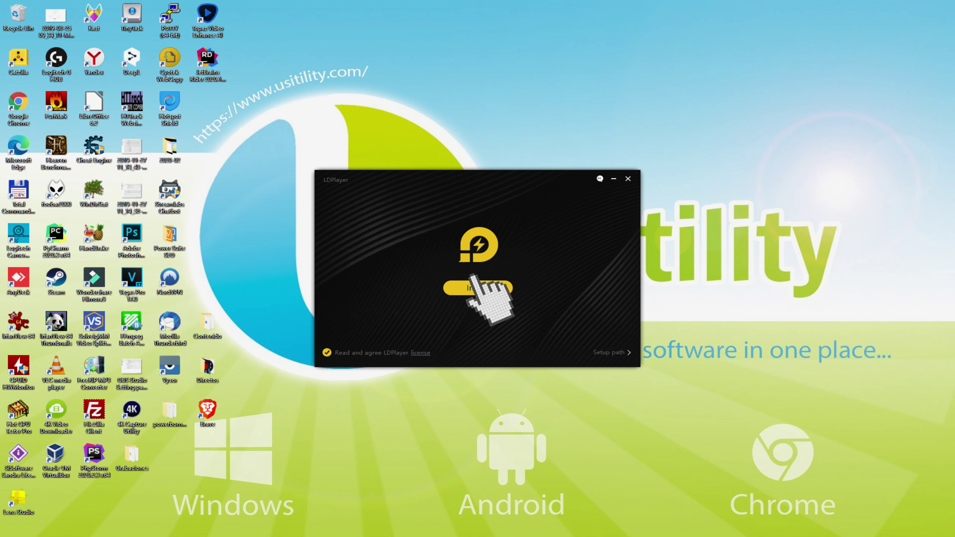
Step: Install LDPlayer and reject the optional Avast Free Antivirus and McAfee WebAdvisor offers
{"action": "left_click", "coordinate": [477, 288]}
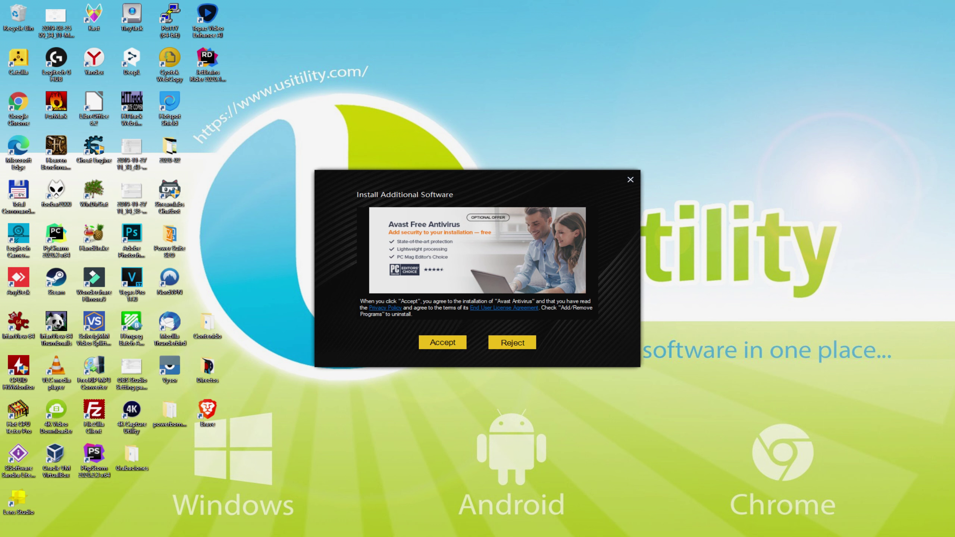
{"action": "left_click", "coordinate": [512, 342]}
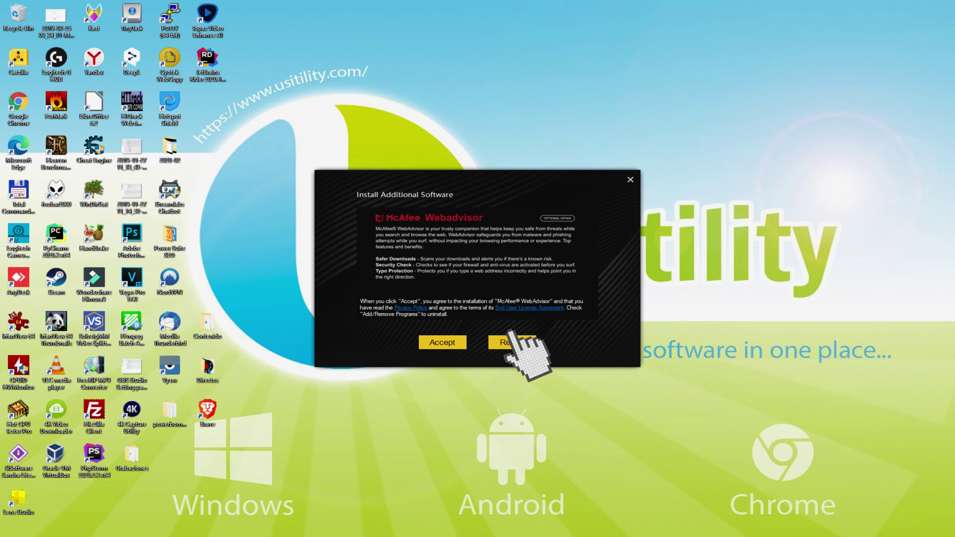
{"action": "left_click", "coordinate": [512, 342]}
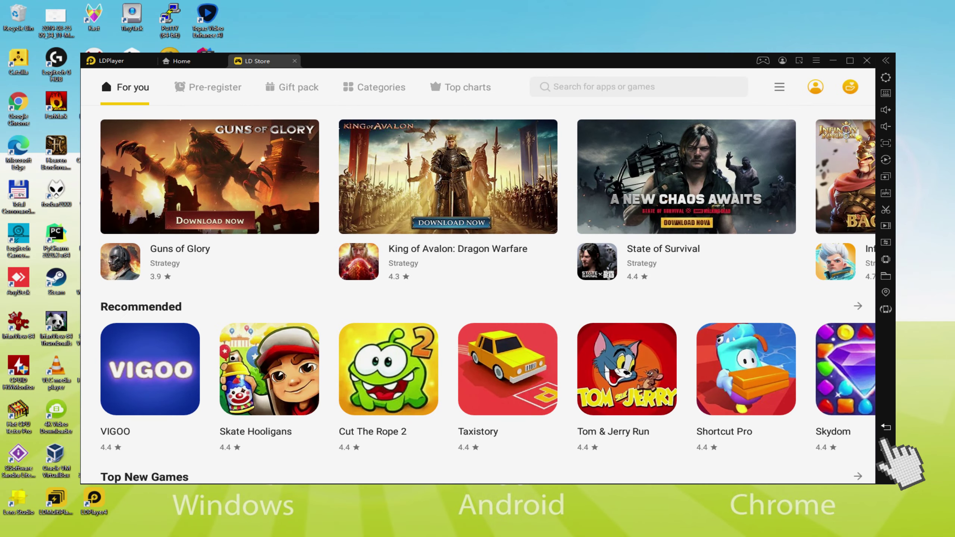
Step: Leave LD Store for the emulator's home screen and open Play Store from the System Apps folder
{"action": "left_click", "coordinate": [865, 413]}
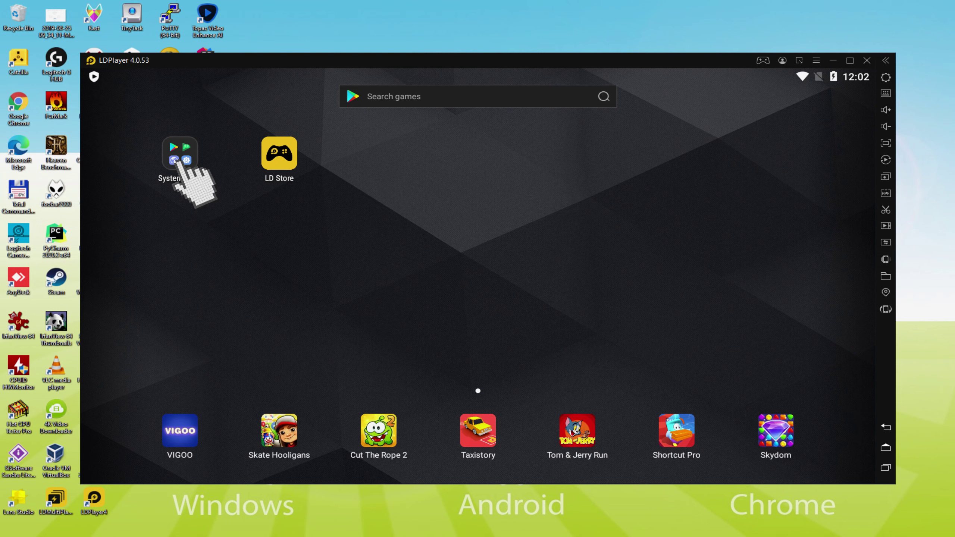
{"action": "left_click", "coordinate": [177, 161]}
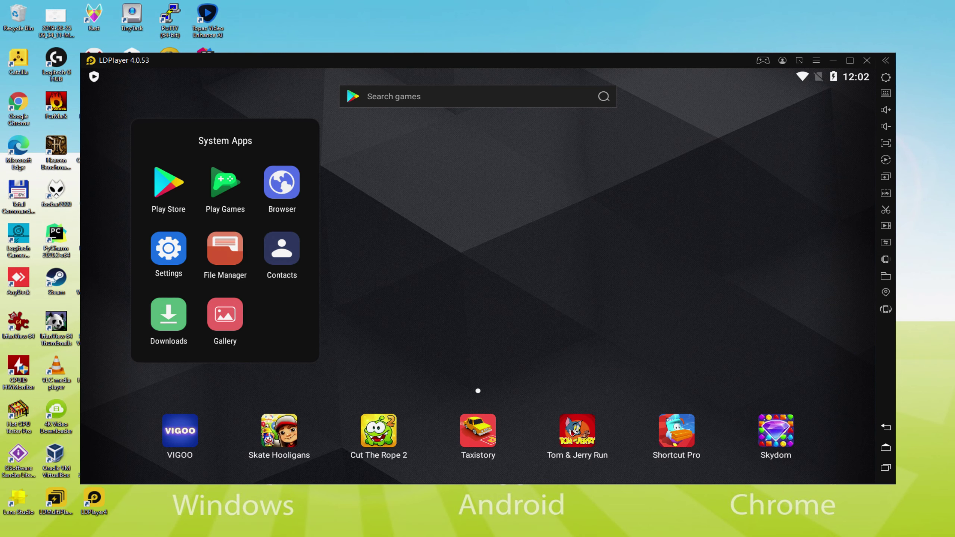
{"action": "left_click", "coordinate": [166, 177]}
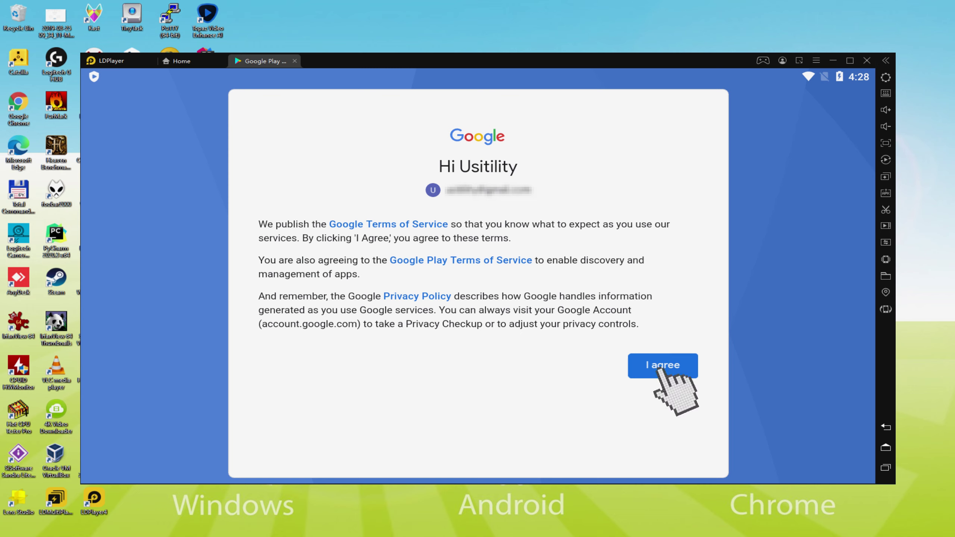
Step: Agree to Google's terms and accept the Google services settings with Back up to Google Drive turned off
{"action": "left_click", "coordinate": [660, 368]}
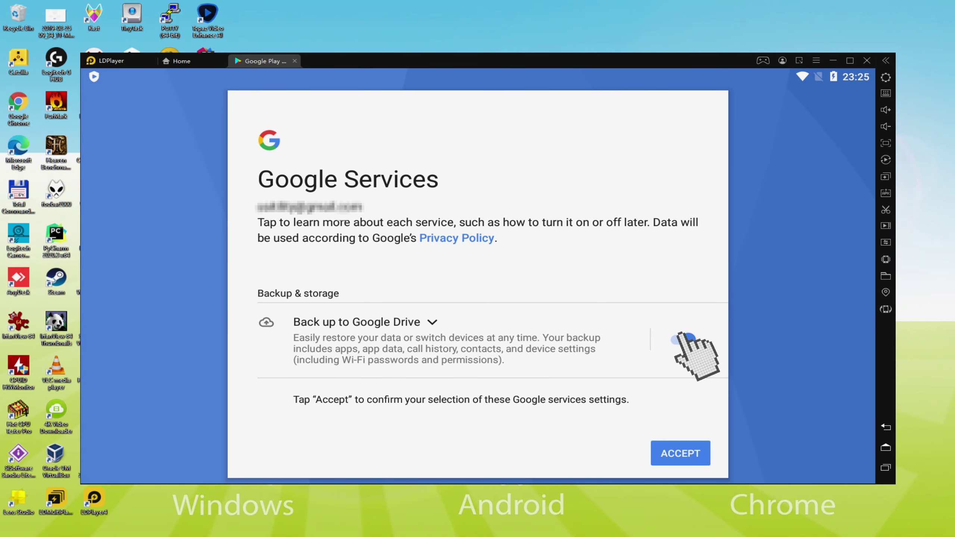
{"action": "left_click", "coordinate": [681, 340]}
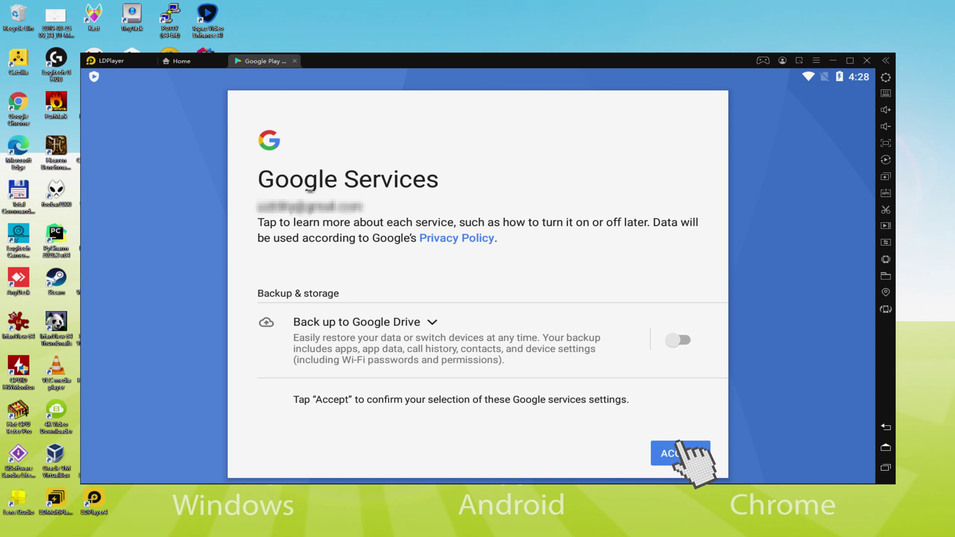
{"action": "left_click", "coordinate": [678, 452]}
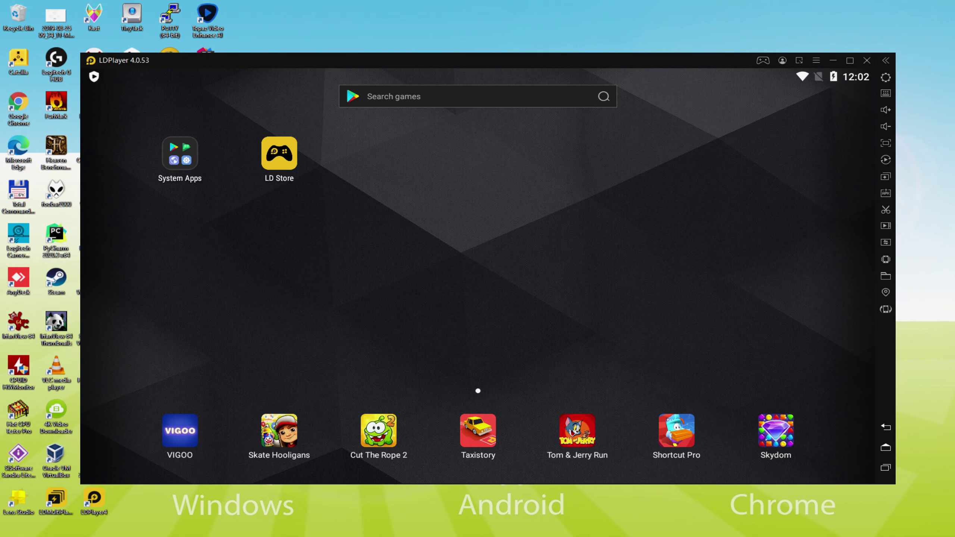
Step: Search Play Store for MasterCraft, install "Master Craft - New Crafting 2020 Game" by BounoGames and leave its store page
{"action": "left_click", "coordinate": [184, 164]}
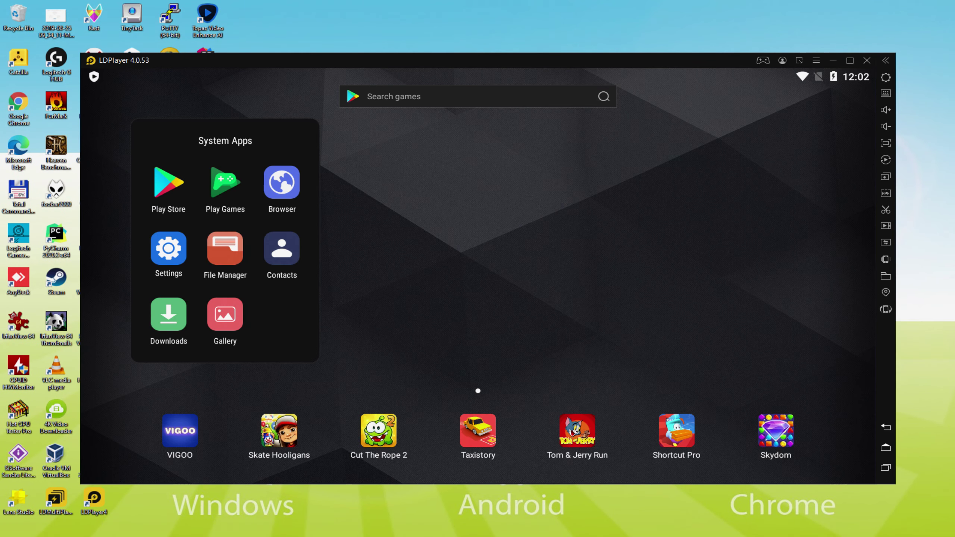
{"action": "left_click", "coordinate": [168, 182]}
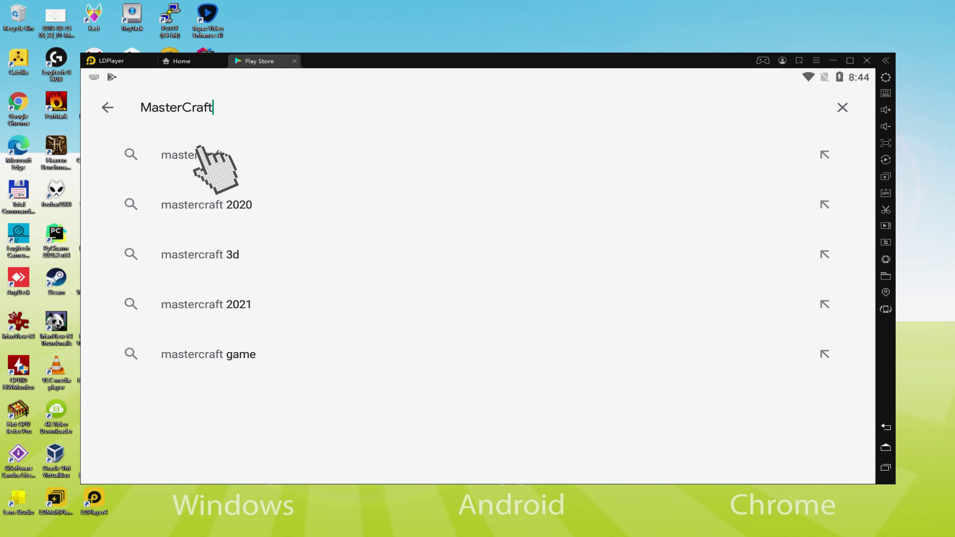
{"action": "left_click", "coordinate": [199, 150]}
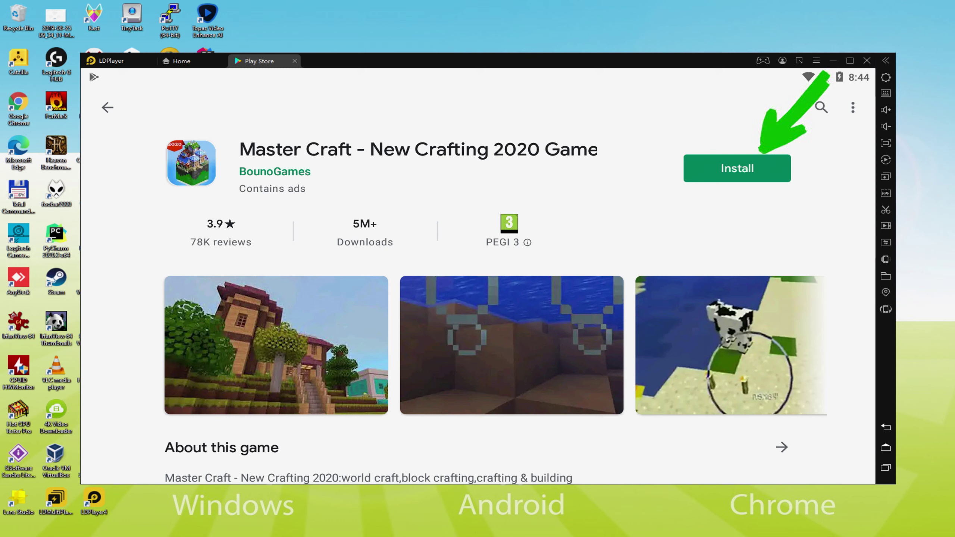
{"action": "left_click", "coordinate": [760, 156]}
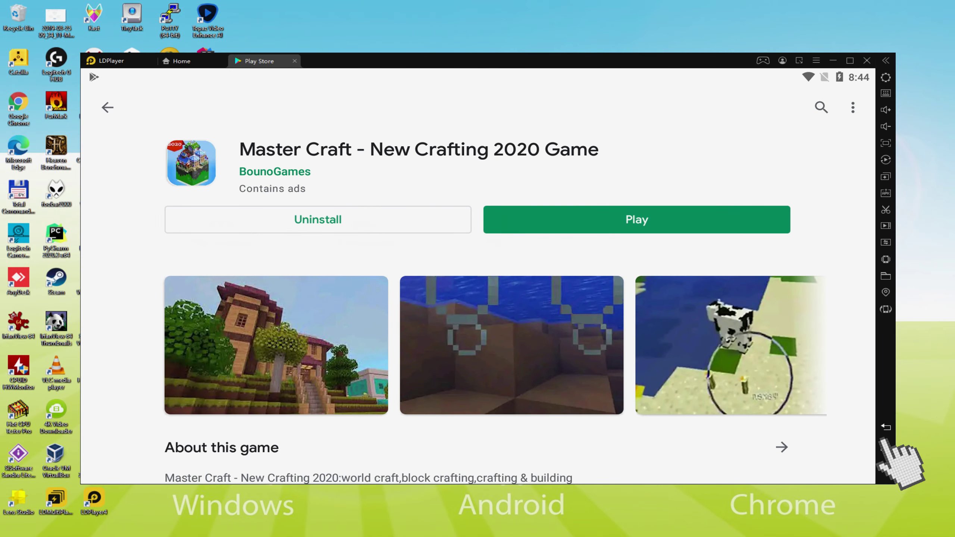
{"action": "left_click", "coordinate": [884, 436]}
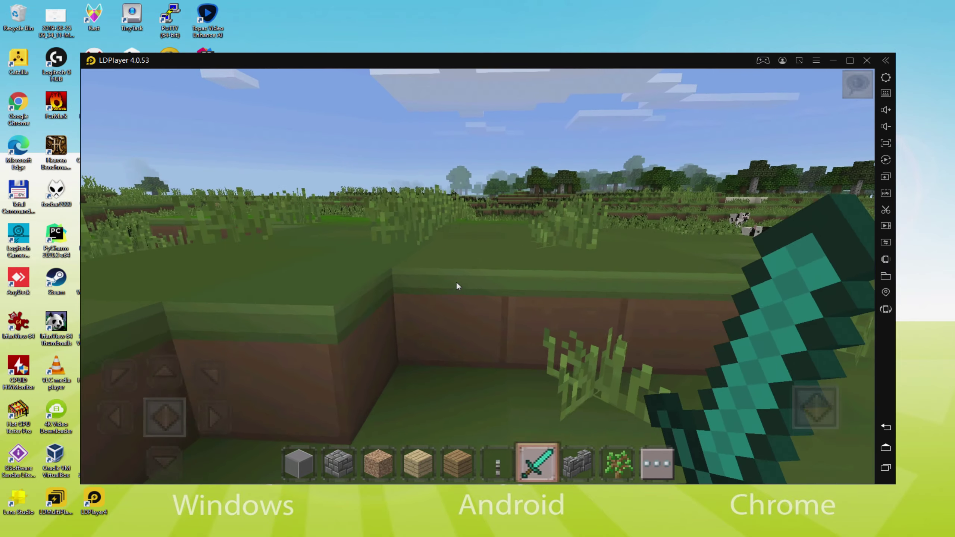
Step: Look around the game terrain and switch the held item to the light wood planks
{"action": "left_click_drag", "start_coordinate": [457, 286], "coordinate": [609, 216]}
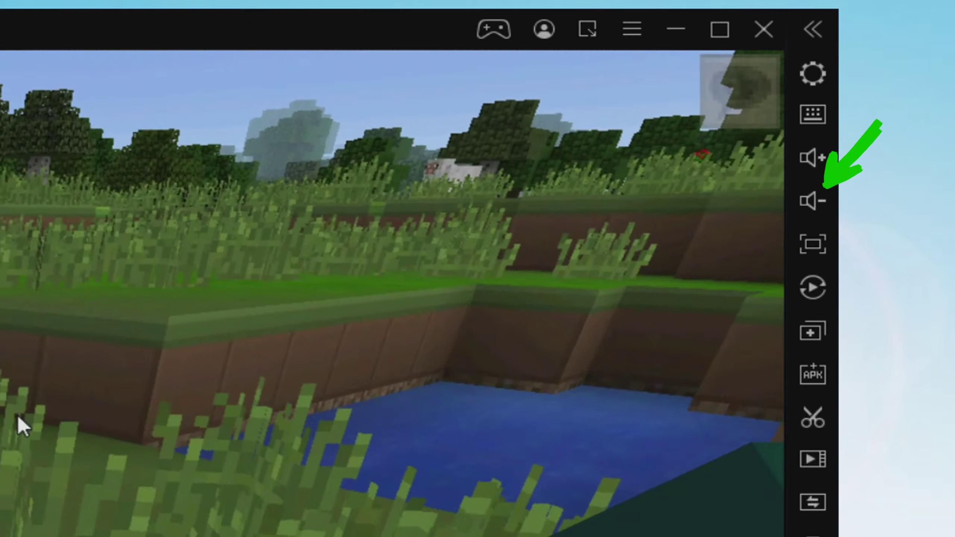
{"action": "left_click_drag", "start_coordinate": [17, 413], "coordinate": [111, 307]}
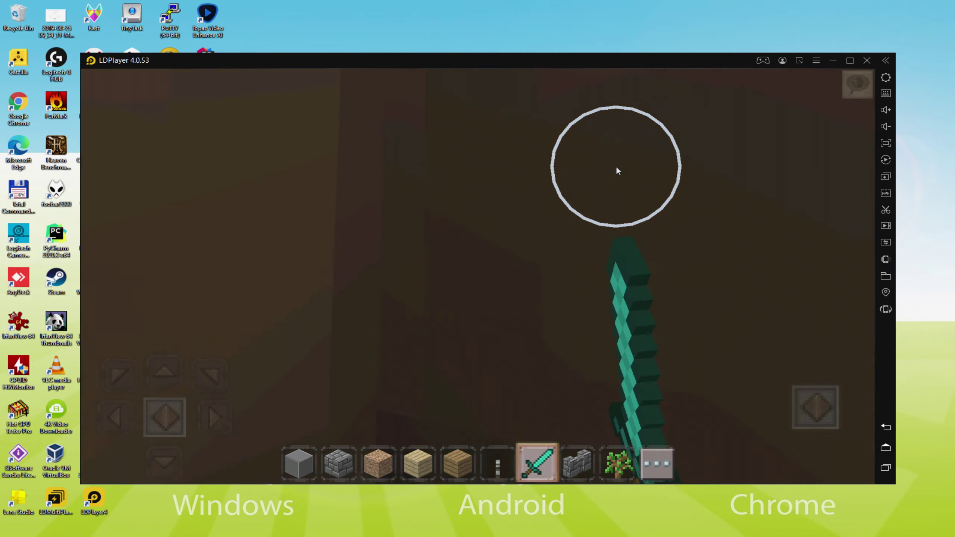
{"action": "left_click_drag", "start_coordinate": [616, 170], "coordinate": [707, 201]}
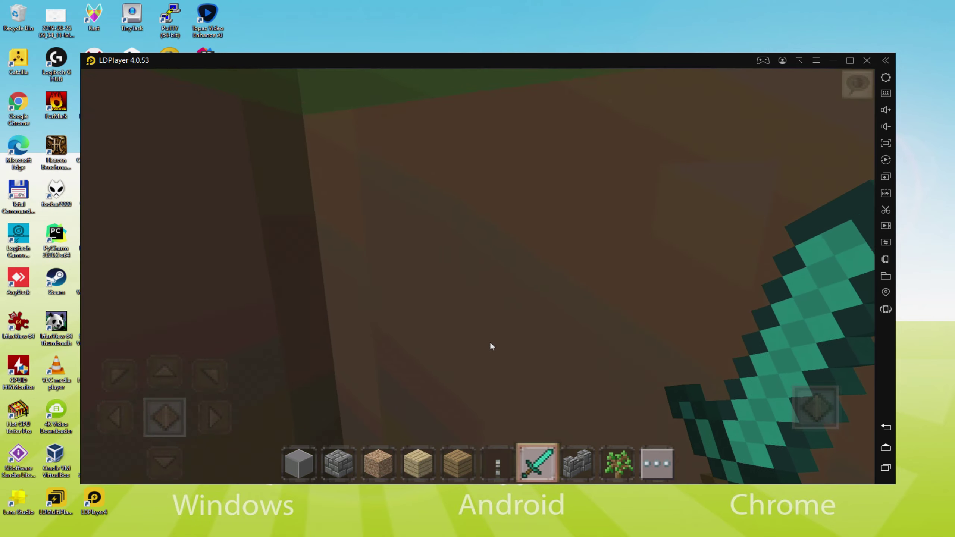
{"action": "left_click_drag", "start_coordinate": [489, 342], "coordinate": [729, 308]}
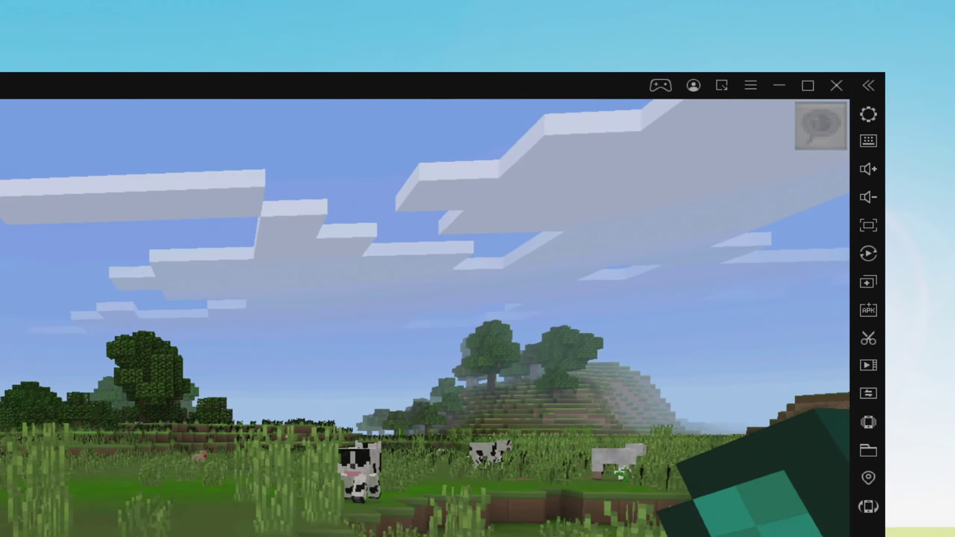
{"action": "key", "text": "4"}
{"action": "left_click_drag", "start_coordinate": [445, 346], "coordinate": [440, 342]}
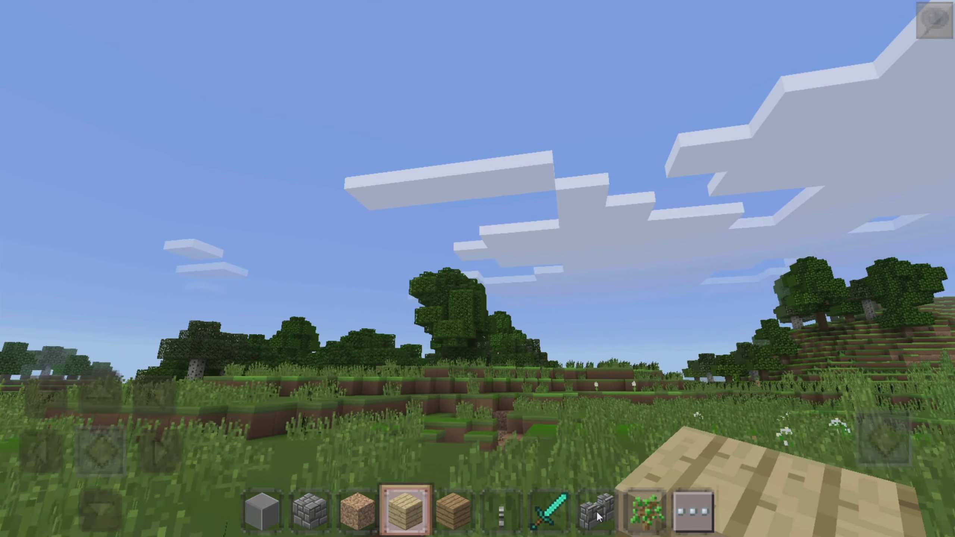
Step: Place a stone wall block on the ground and select the Oak Sapling in the hotbar
{"action": "left_click", "coordinate": [577, 464]}
{"action": "left_click_drag", "start_coordinate": [548, 429], "coordinate": [496, 434]}
{"action": "left_click", "coordinate": [496, 434]}
{"action": "left_click", "coordinate": [635, 507]}
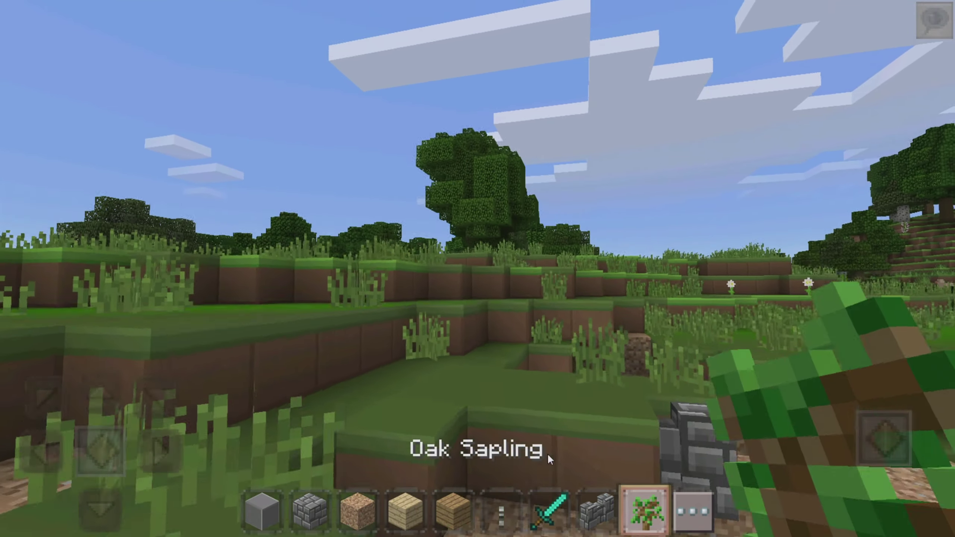
Step: Switch the held item to the diamond sword and walk across the grassland
{"action": "left_click", "coordinate": [537, 446]}
{"action": "left_click", "coordinate": [537, 446]}
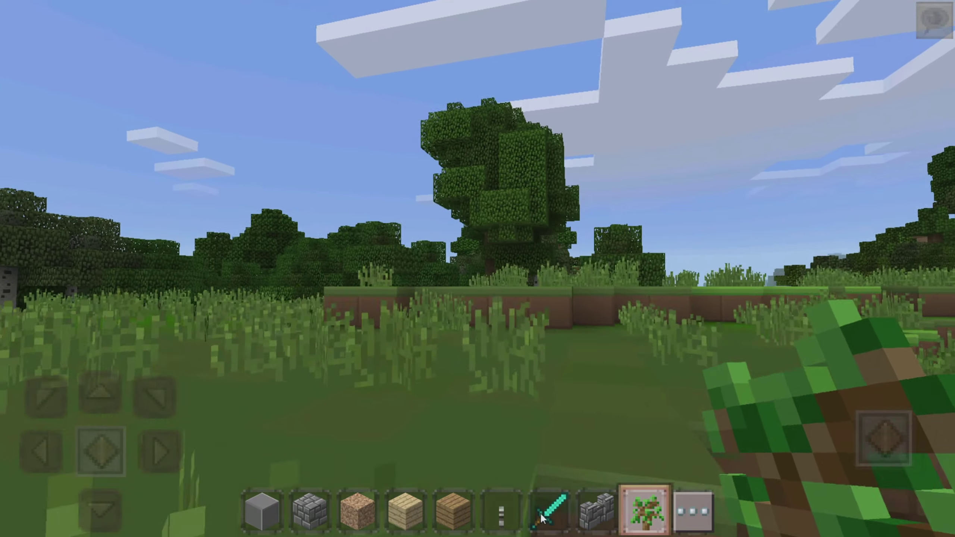
{"action": "left_click", "coordinate": [541, 516]}
{"action": "left_click_drag", "start_coordinate": [486, 442], "coordinate": [381, 433]}
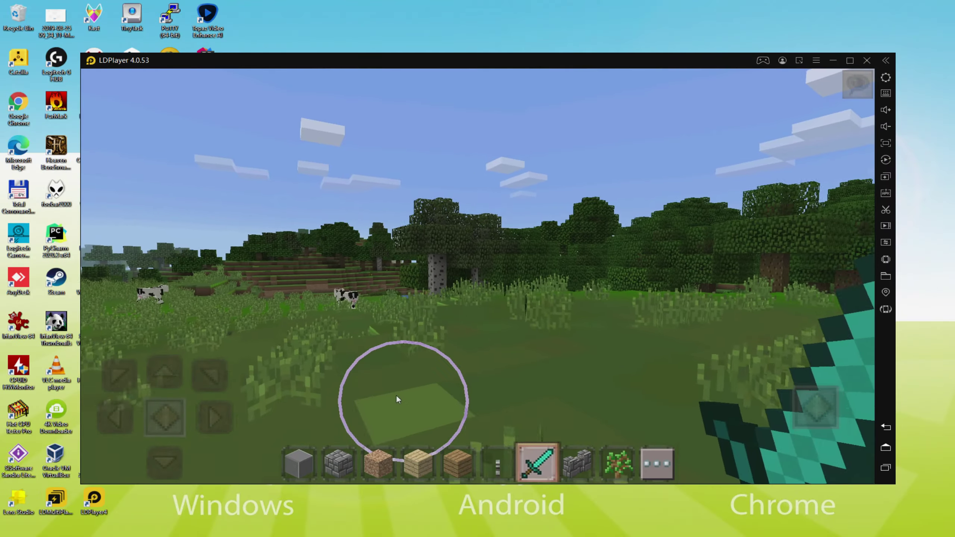
{"action": "key", "text": "w"}
{"action": "left_click_drag", "start_coordinate": [397, 400], "coordinate": [446, 397]}
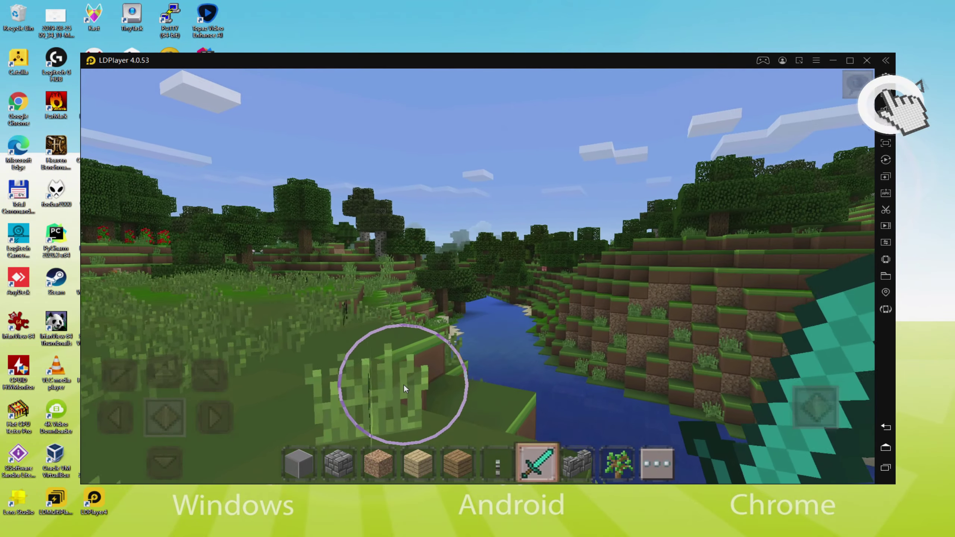
Step: Walk along the riverbank past the tree and jump up into the tall grass beneath the leaves
{"action": "left_click", "coordinate": [818, 125]}
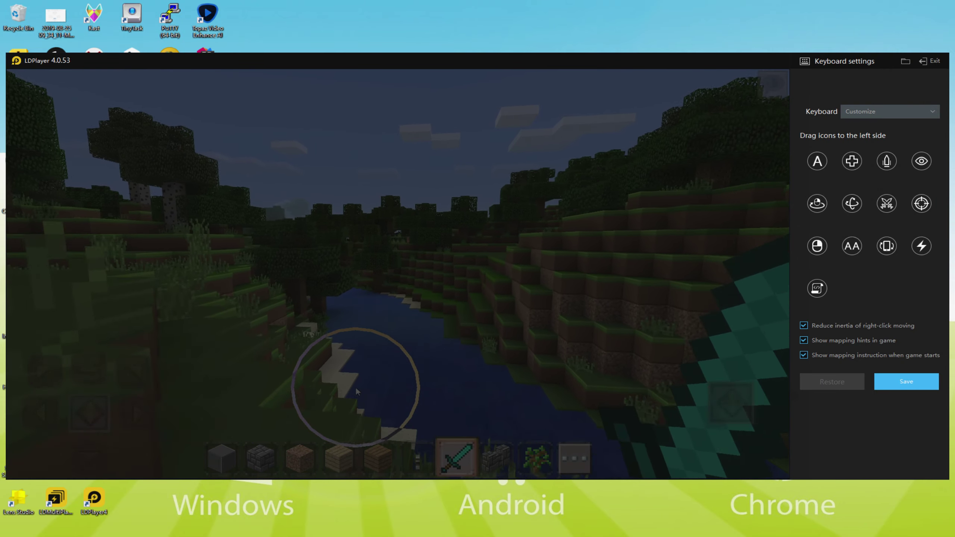
{"action": "left_click_drag", "start_coordinate": [322, 388], "coordinate": [341, 383]}
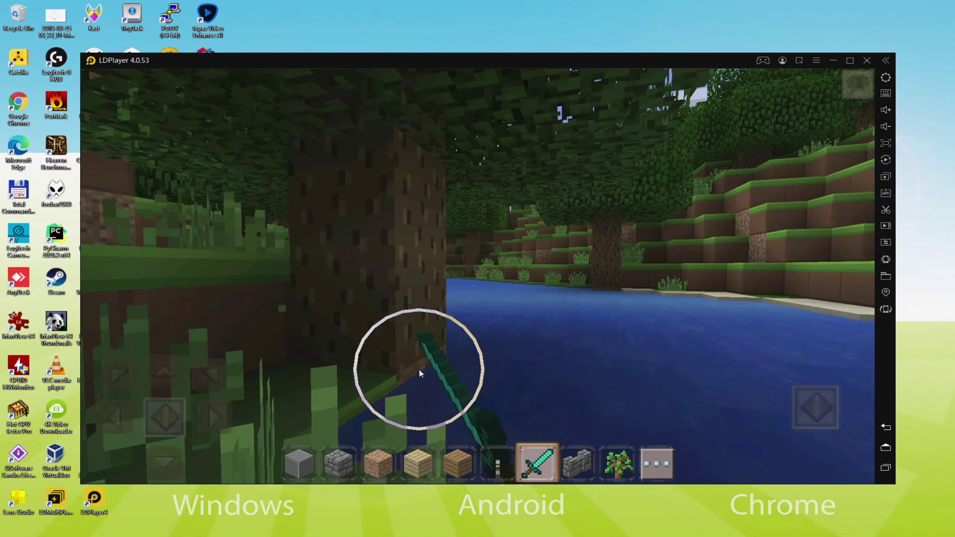
{"action": "left_click_drag", "start_coordinate": [418, 369], "coordinate": [514, 362]}
{"action": "key", "text": "w"}
{"action": "key", "text": "space"}
{"action": "key", "text": "space"}
{"action": "key", "text": "w"}
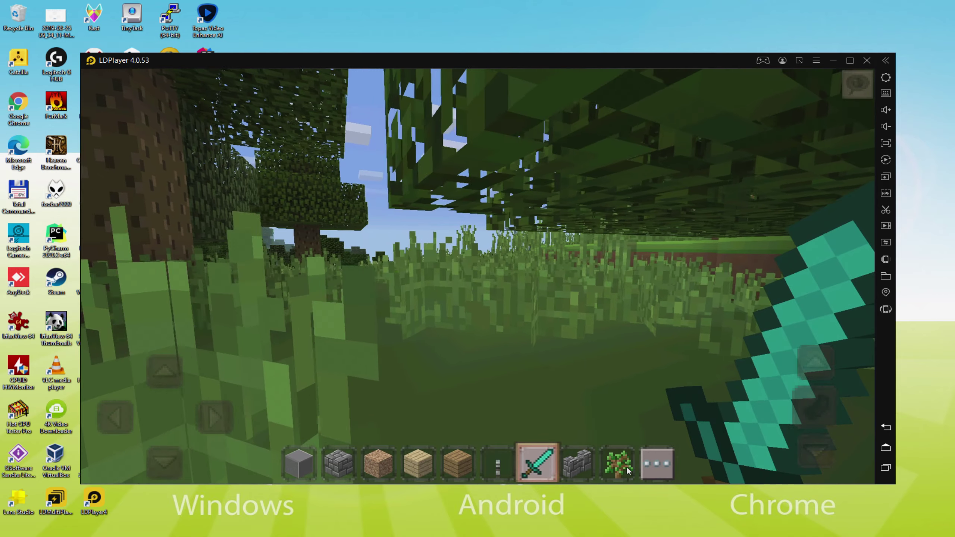
Step: Open the item inventory, replace the diamond sword in the hotbar with the diamond pickaxe, and look around the terrain
{"action": "left_click", "coordinate": [652, 466]}
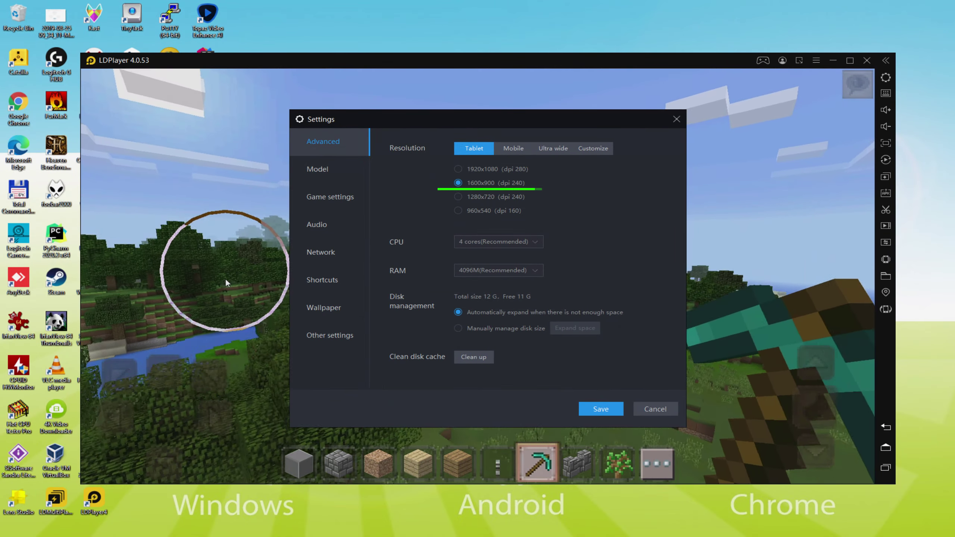
{"action": "left_click_drag", "start_coordinate": [226, 279], "coordinate": [274, 328]}
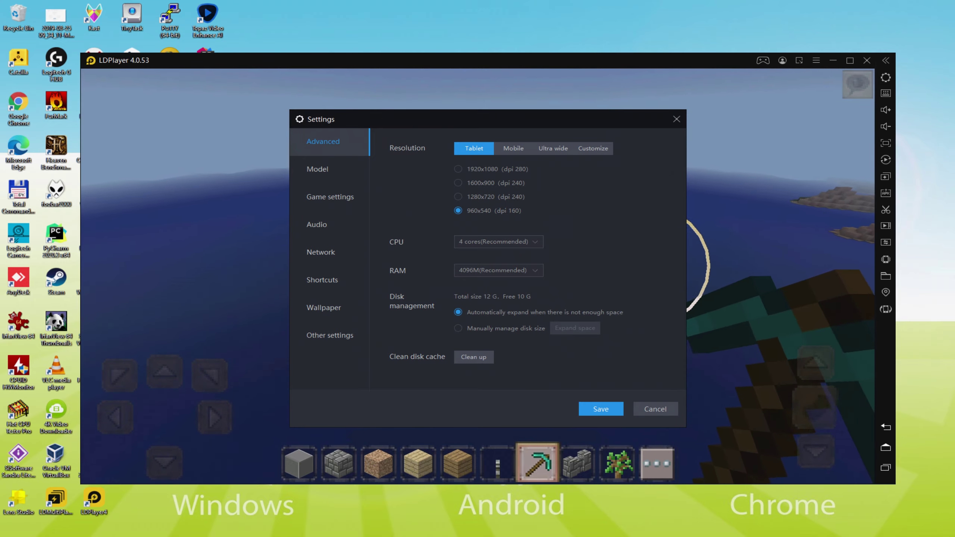
{"action": "mouse_move", "coordinate": [697, 277]}
{"action": "left_mouse_down"}
{"action": "mouse_move", "coordinate": [768, 276]}
{"action": "mouse_move", "coordinate": [771, 252]}
{"action": "mouse_move", "coordinate": [829, 250]}
{"action": "left_mouse_up"}
Step: Walk across the darkening meadow toward the sheep with the pickaxe in hand
{"action": "left_click_drag", "start_coordinate": [674, 241], "coordinate": [592, 204]}
{"action": "key", "text": "w"}
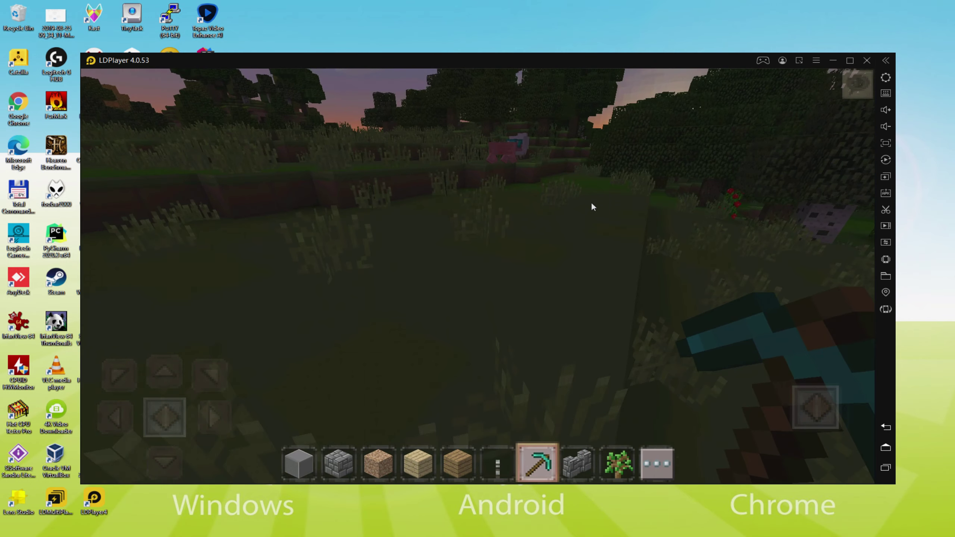
{"action": "left_click", "coordinate": [635, 213]}
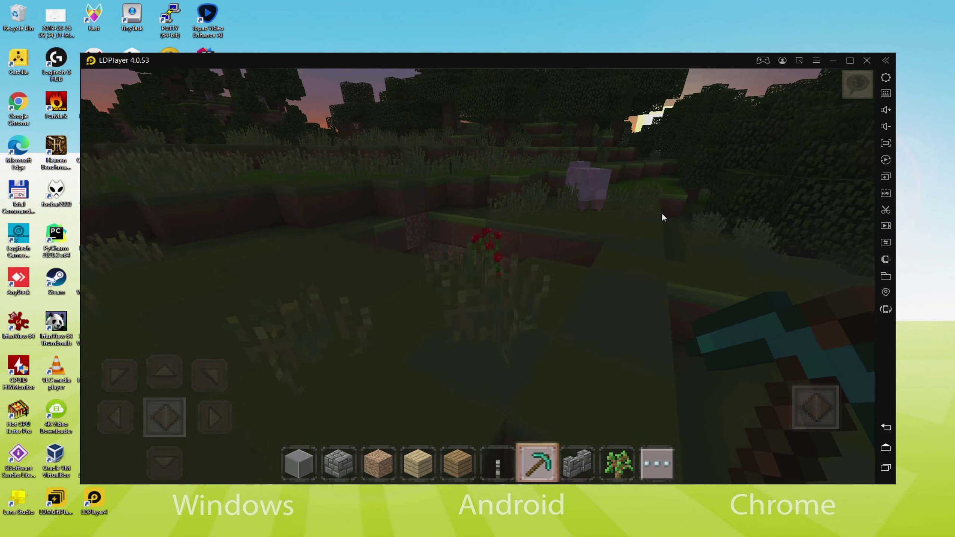
{"action": "left_click", "coordinate": [662, 214]}
{"action": "left_click_drag", "start_coordinate": [580, 260], "coordinate": [605, 264]}
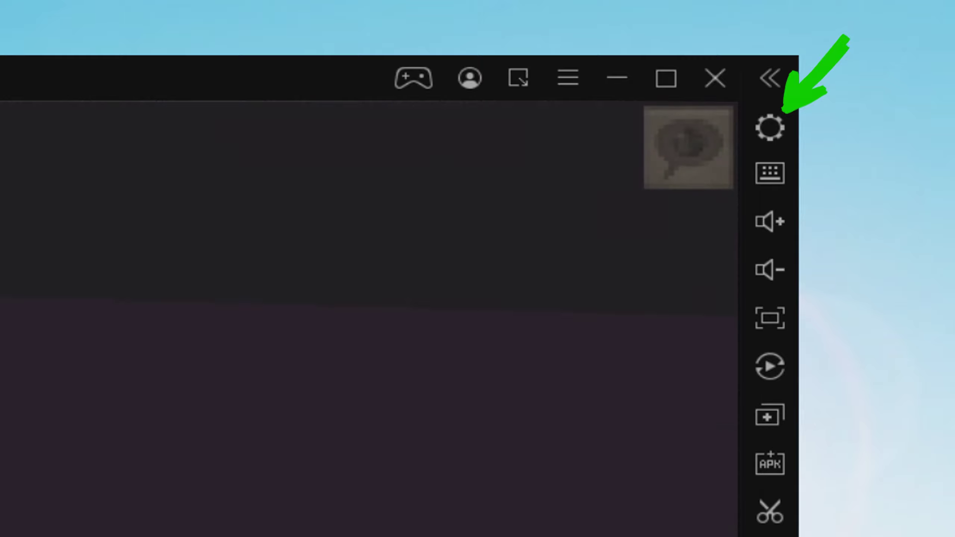
{"action": "left_click_drag", "start_coordinate": [30, 503], "coordinate": [188, 512]}
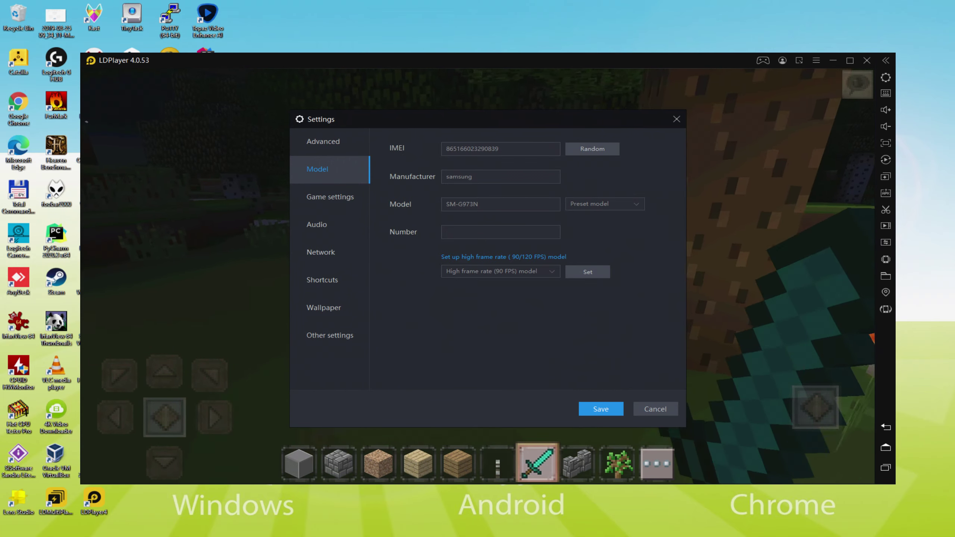
Step: Examine the tools and weapons category of the item inventory and return to the game
{"action": "key", "text": "Escape"}
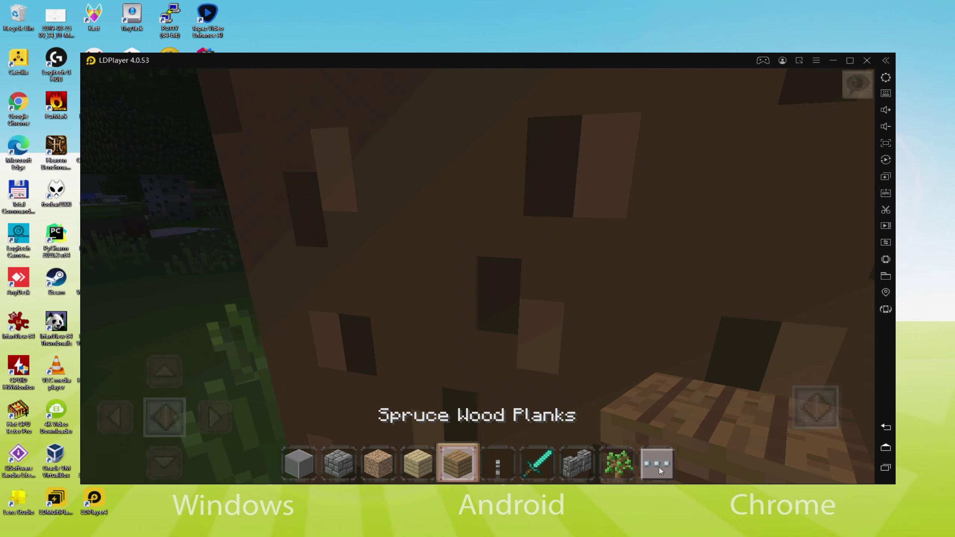
{"action": "left_click", "coordinate": [657, 464]}
{"action": "left_click", "coordinate": [824, 305]}
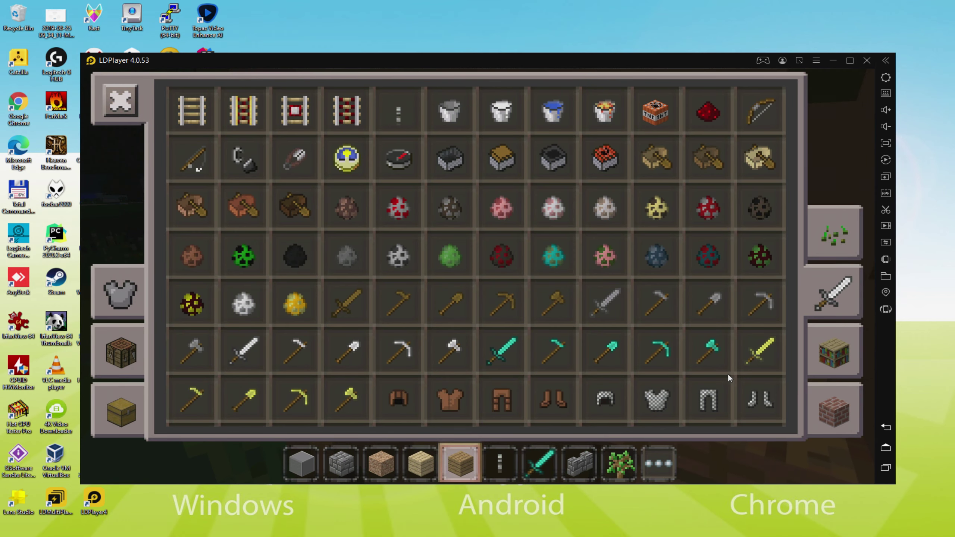
{"action": "left_click", "coordinate": [117, 99]}
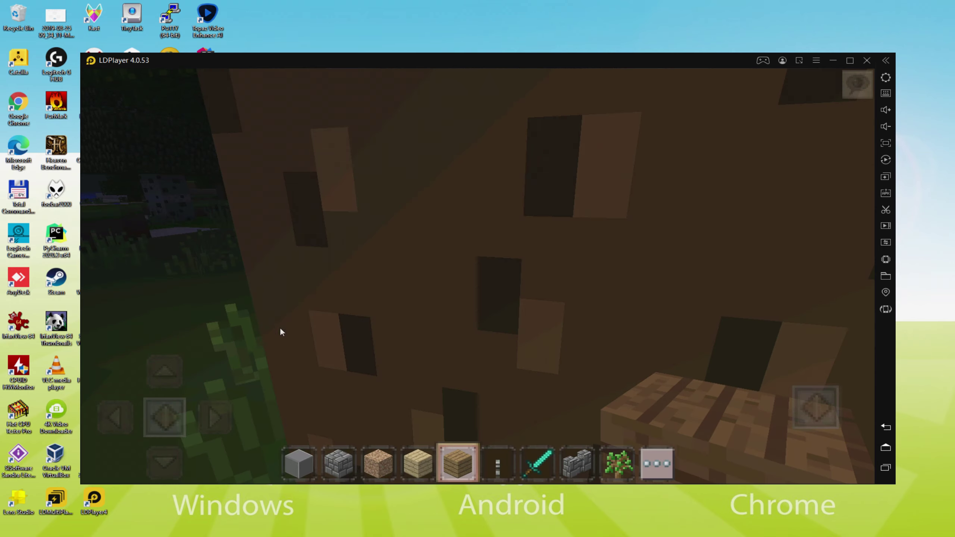
Step: Place a torch on the grass near the tree and walk forward
{"action": "left_click", "coordinate": [506, 464]}
{"action": "left_click_drag", "start_coordinate": [470, 376], "coordinate": [391, 278]}
{"action": "left_click", "coordinate": [452, 300]}
{"action": "key", "text": "w"}
Step: Equip the Diamond Sword and attack the skeleton near the torch
{"action": "left_click", "coordinate": [537, 463]}
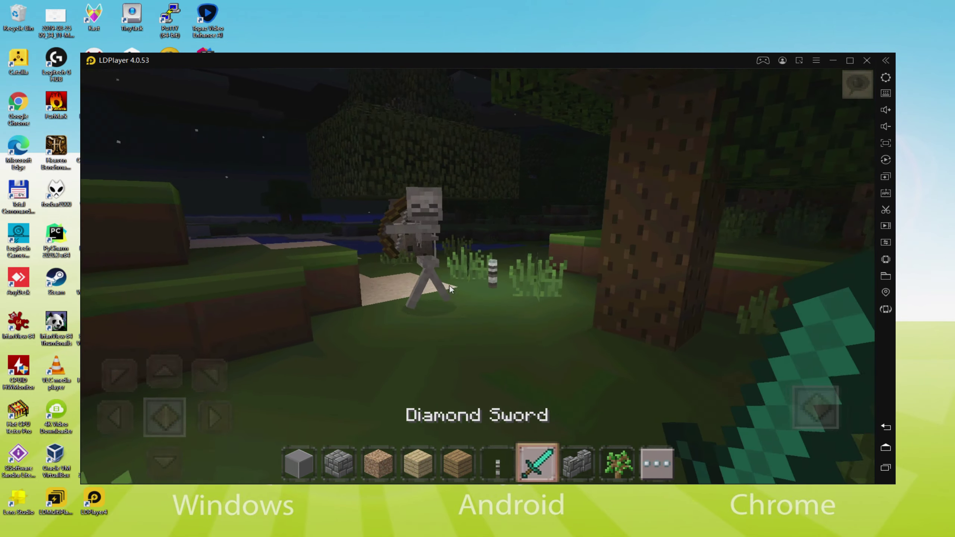
{"action": "left_click", "coordinate": [396, 257]}
{"action": "left_click_drag", "start_coordinate": [417, 248], "coordinate": [474, 256]}
{"action": "left_click", "coordinate": [499, 260]}
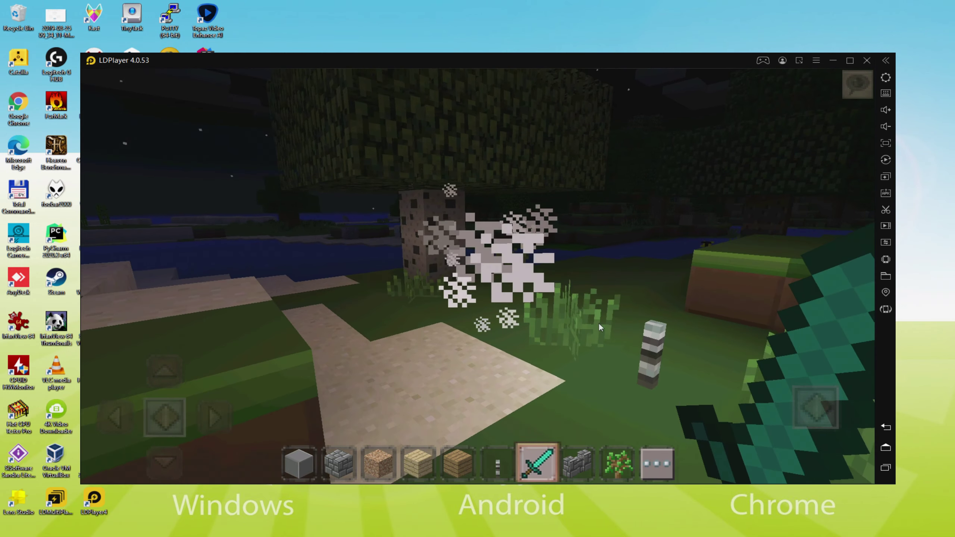
{"action": "left_click_drag", "start_coordinate": [598, 322], "coordinate": [603, 335]}
Step: Switch the held item to the Torch and explore the dark riverbank and the grassland
{"action": "left_click", "coordinate": [497, 463]}
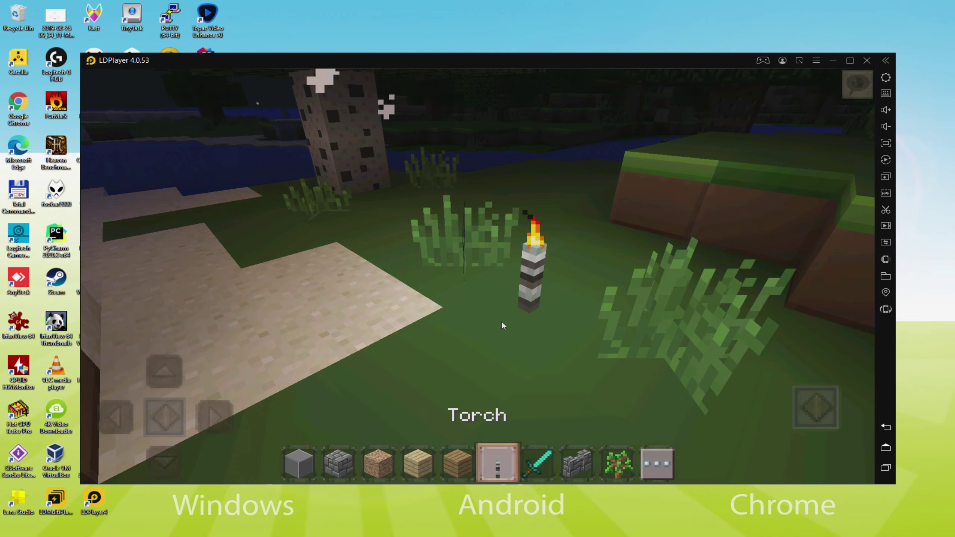
{"action": "left_click_drag", "start_coordinate": [501, 320], "coordinate": [549, 248]}
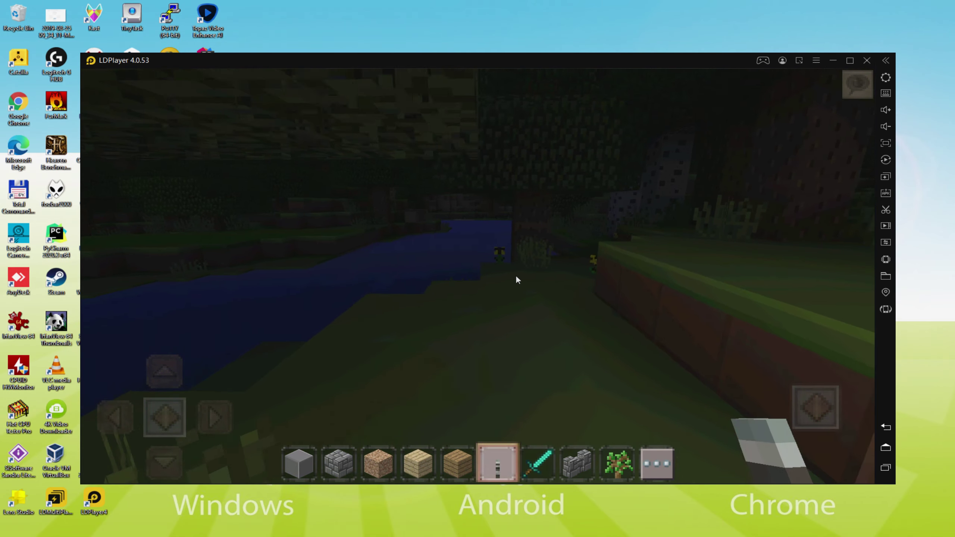
{"action": "left_click", "coordinate": [517, 279]}
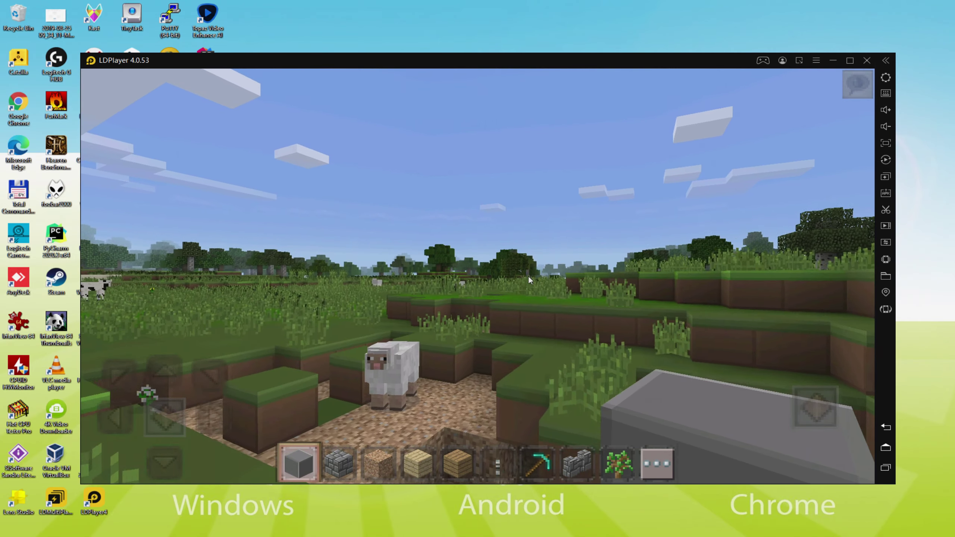
{"action": "key", "text": "w"}
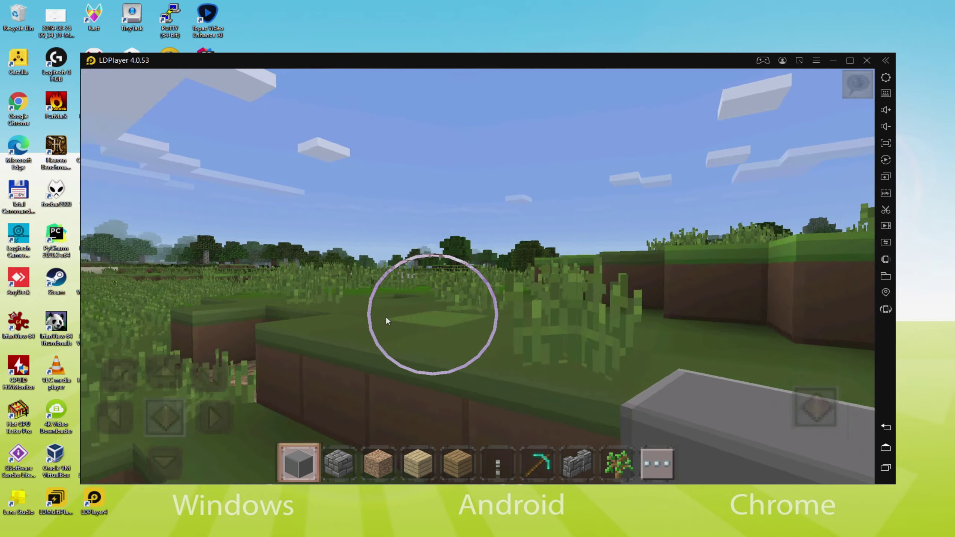